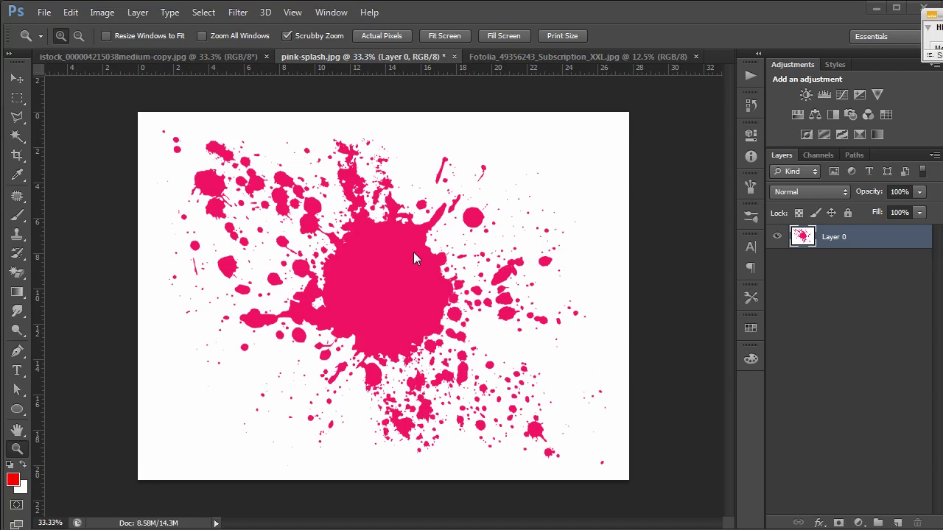
Pick the Magic Eraser Tool from the Eraser tool flyout.
left_click(19, 274)
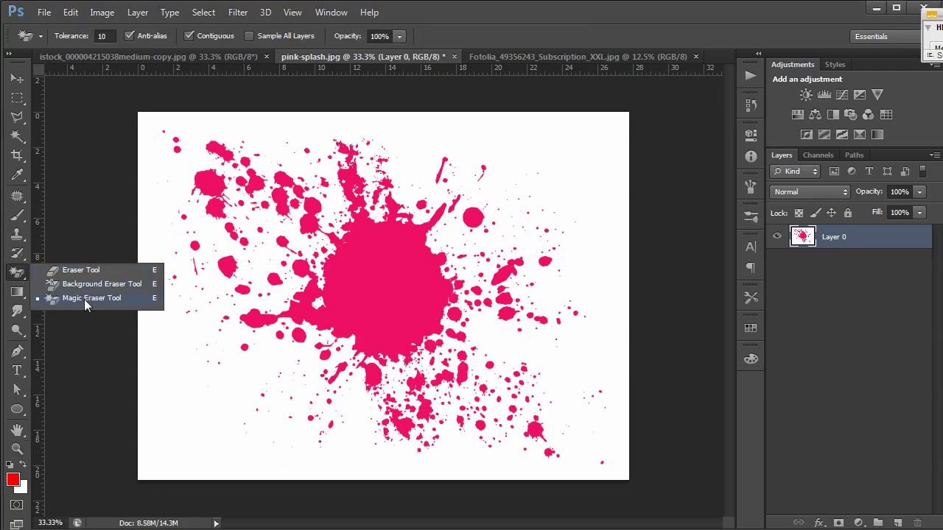
left_click(83, 299)
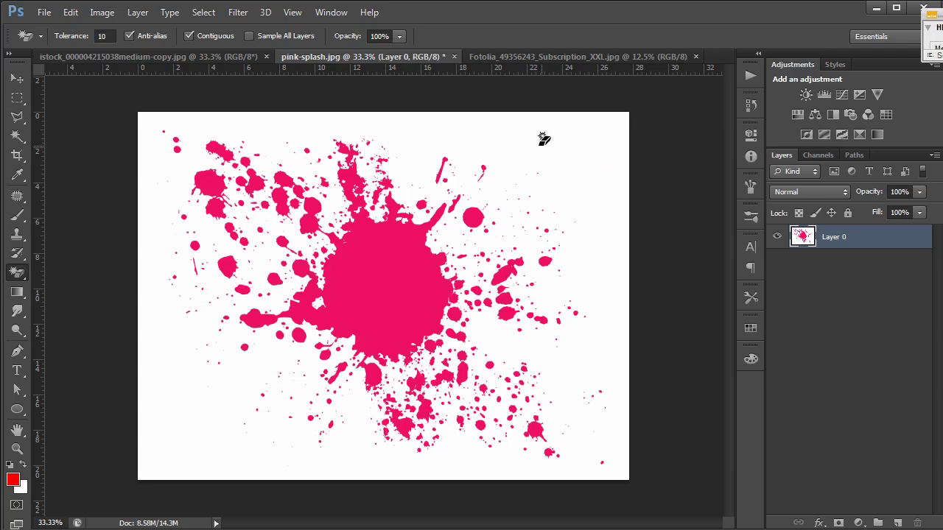
Erase the white background around the splash and zoom in on the remaining inner white patch.
left_click(480, 132)
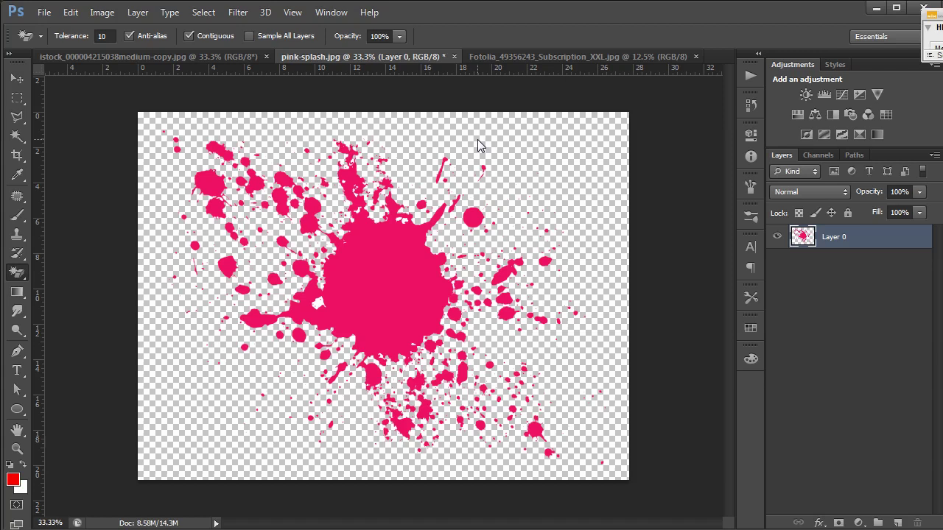
key("z")
left_click(321, 288)
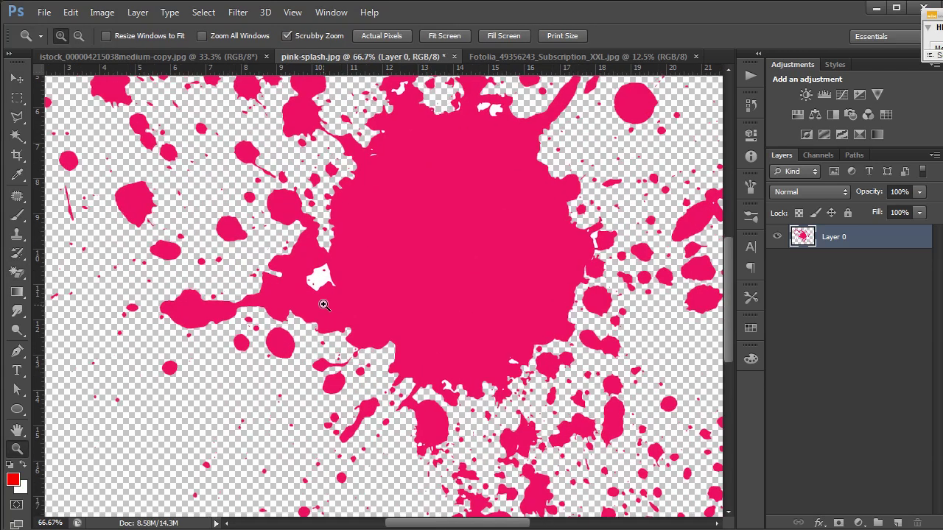
left_click(324, 305)
left_click(323, 305)
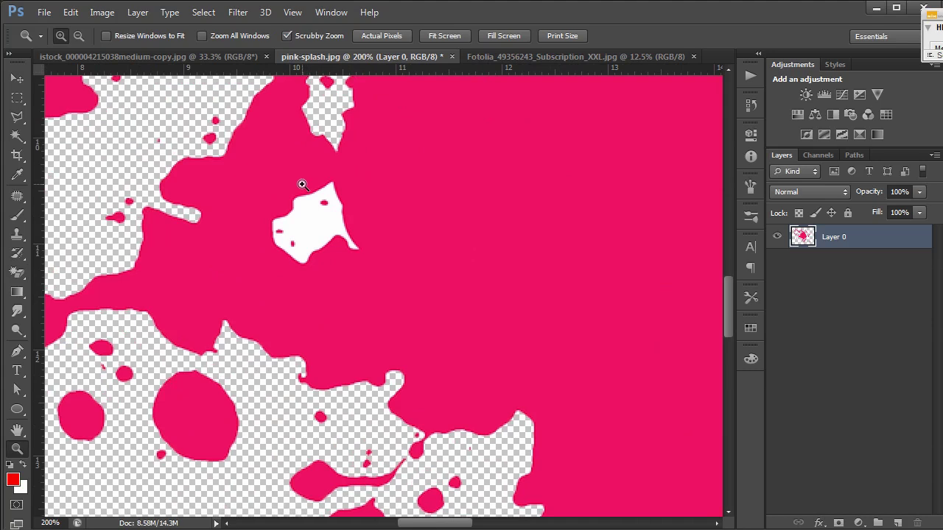
left_click(312, 200, "alt")
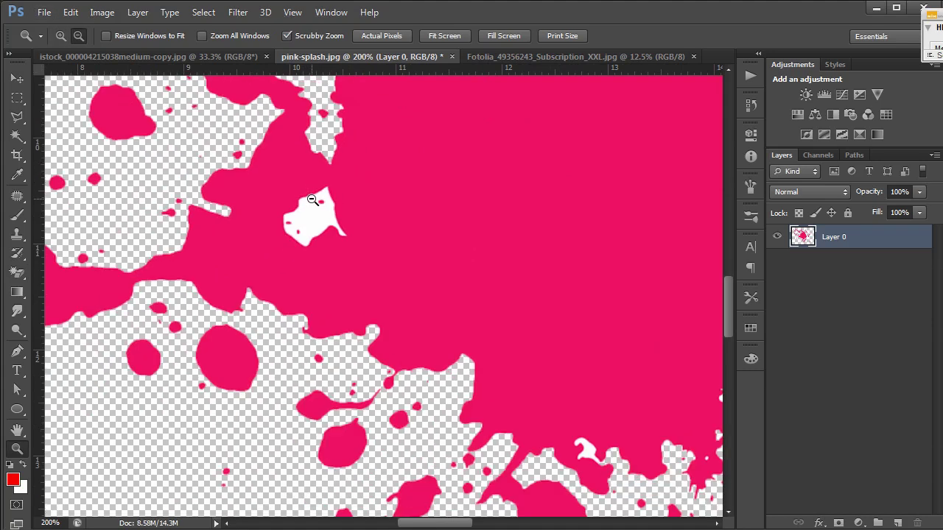
left_click(312, 200, "alt")
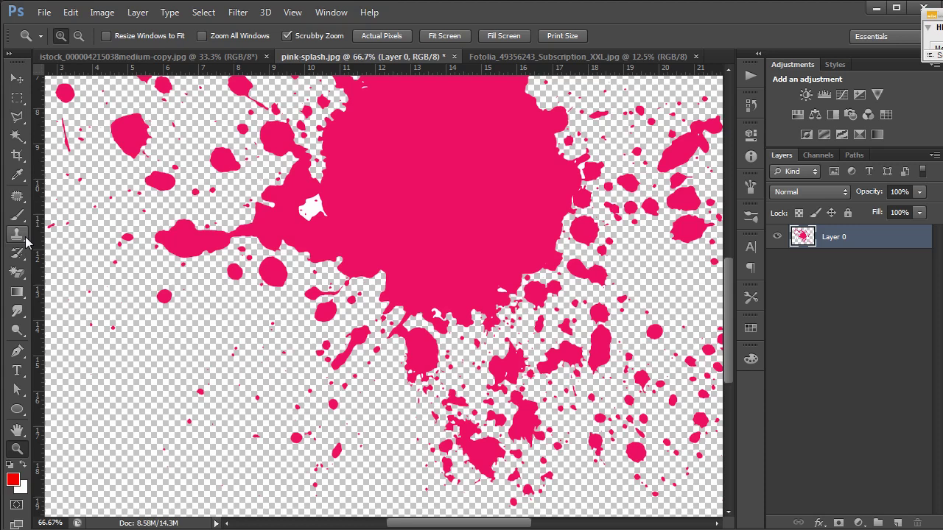
Erase the inner white patch, check the right edge for leftover white, and open History.
left_click(17, 273)
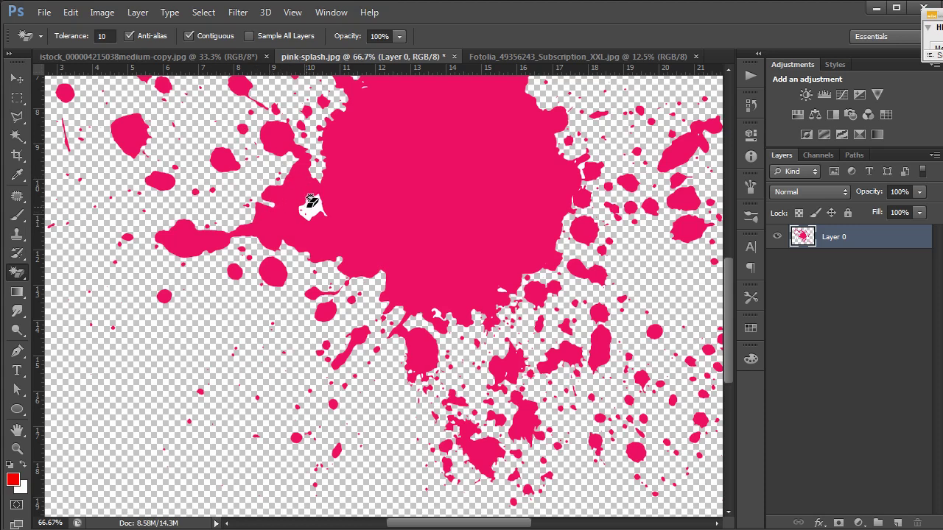
left_click(311, 208)
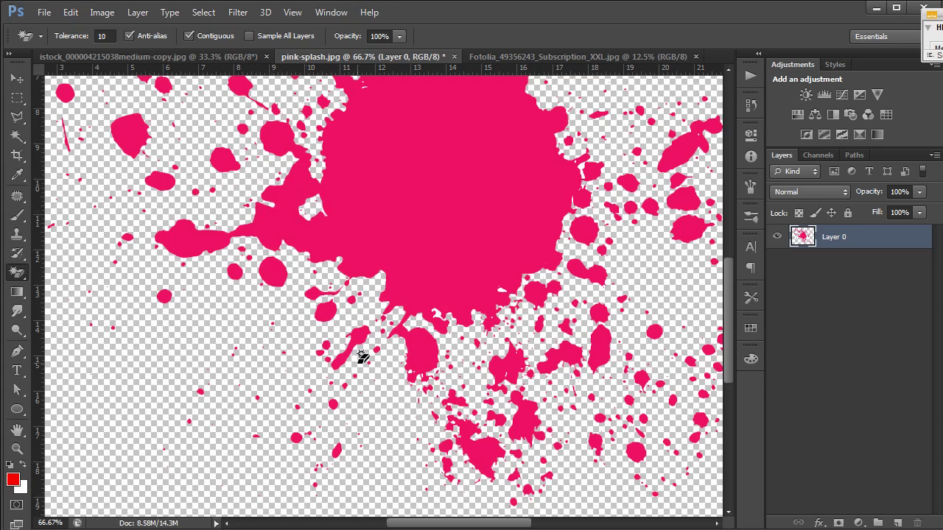
key("z")
left_click(581, 181)
left_click(578, 170)
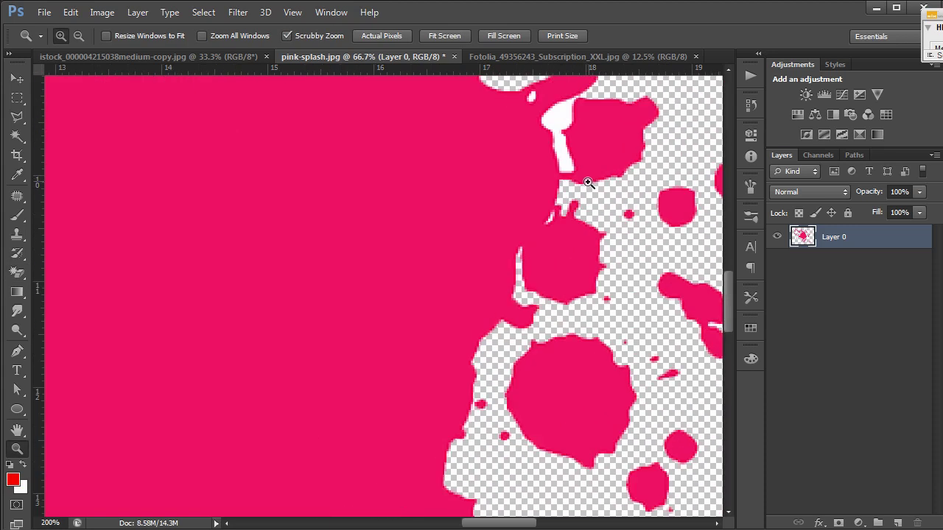
left_click(570, 140)
left_click(561, 135, "alt")
left_click(562, 135, "alt")
left_click(561, 135, "alt")
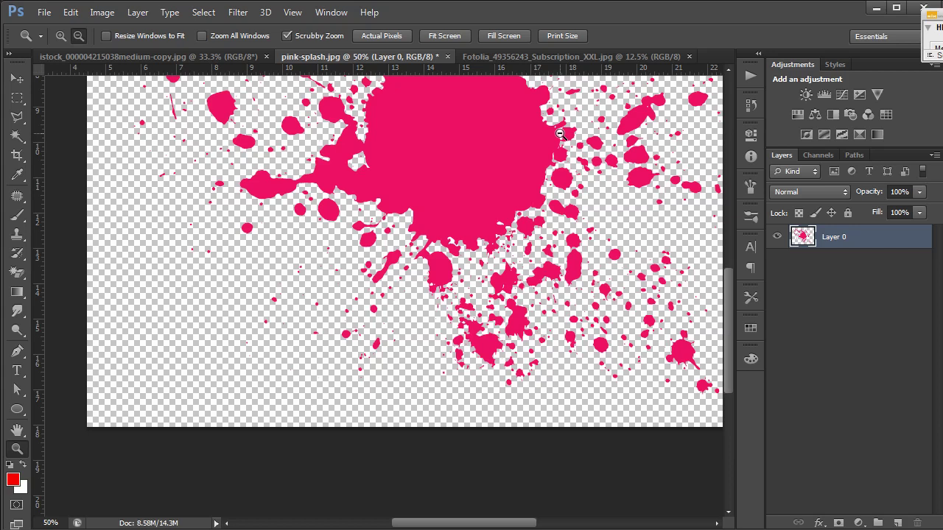
left_click(561, 135, "alt")
left_click(750, 105)
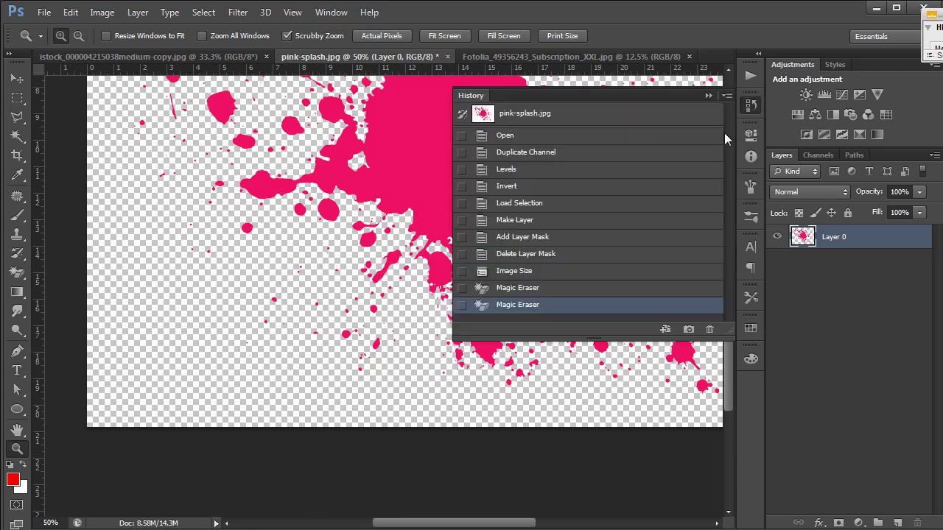
Revert to the Image Size history state to restore the white background, then close History.
left_click(611, 287)
left_click(611, 274)
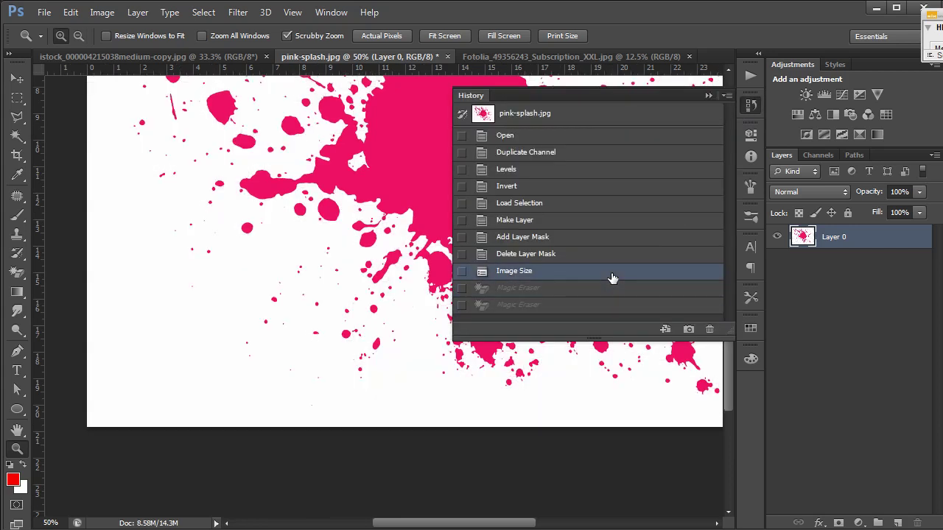
left_click(318, 260)
left_click(708, 96)
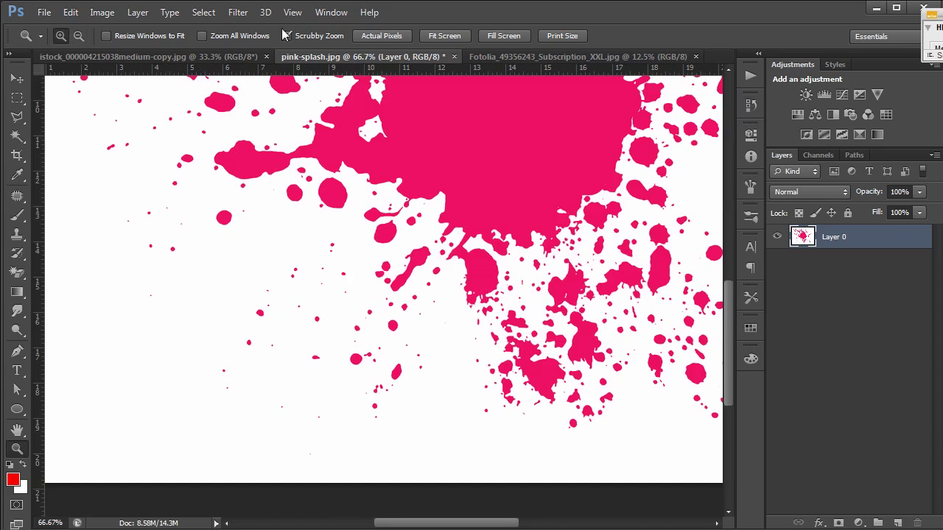
With Contiguous unchecked on the Magic Eraser, erase every white area in one click.
left_click(17, 273)
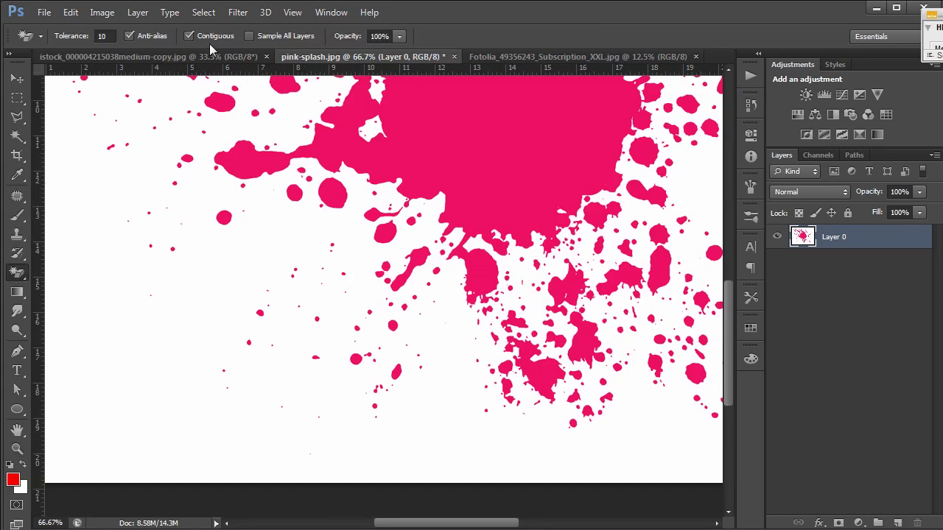
left_click(189, 36)
left_click(356, 221)
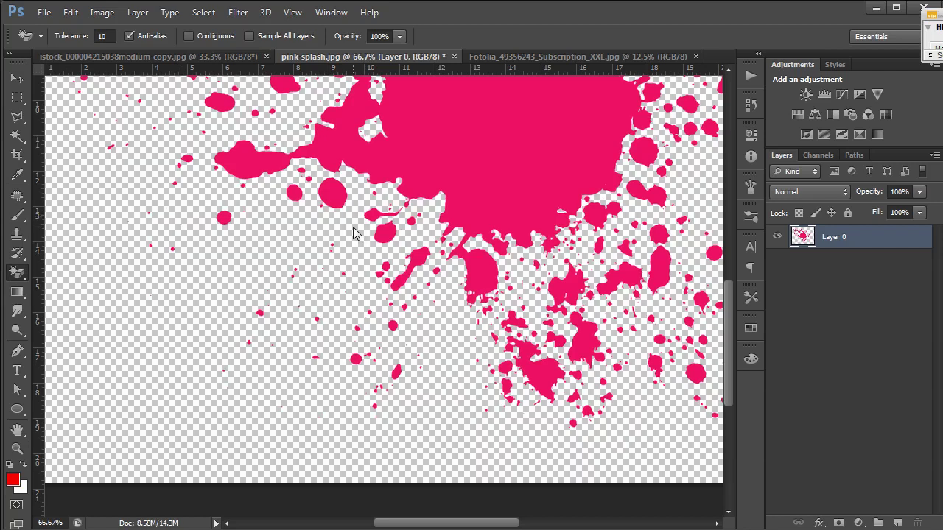
Zoom in and pan around the splash edges to confirm no white remains.
left_click_drag(488, 164, 447, 288)
key("z")
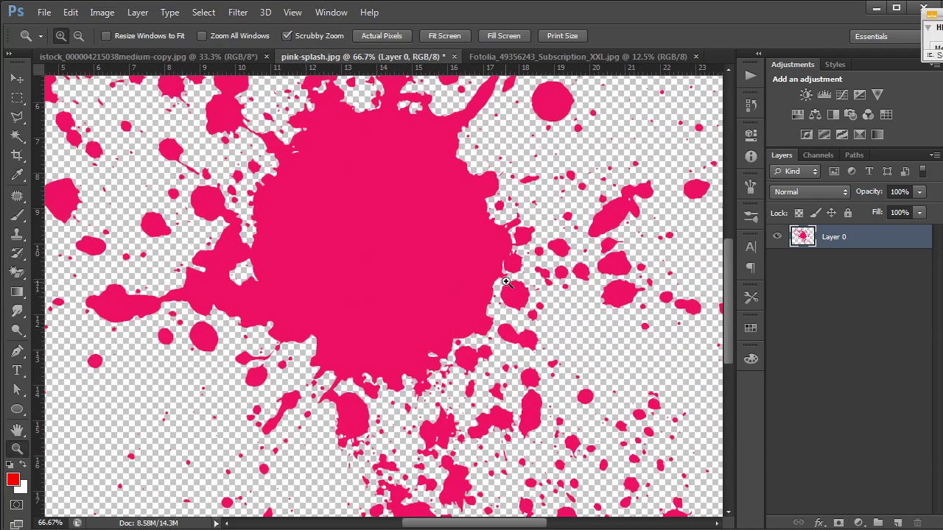
left_click(506, 282)
left_click(500, 280)
left_click_drag(354, 172, 482, 420)
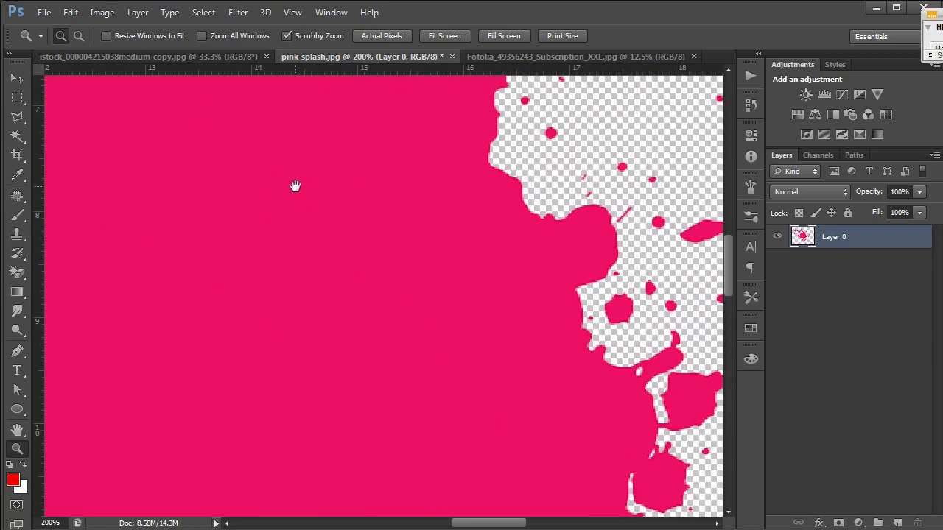
left_click_drag(294, 186, 531, 353)
left_click(351, 263, "alt")
left_click(352, 263, "alt")
left_click(353, 264, "alt")
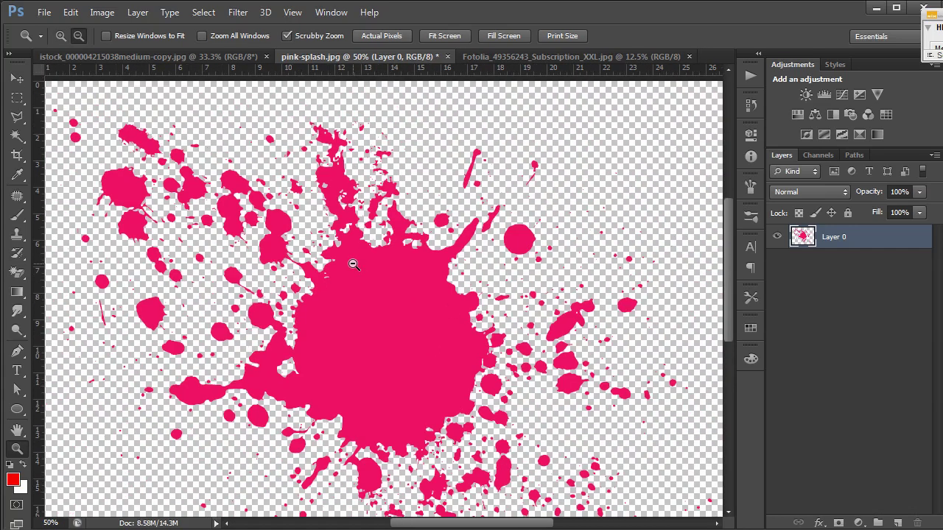
left_click(353, 265, "alt")
left_click(17, 272)
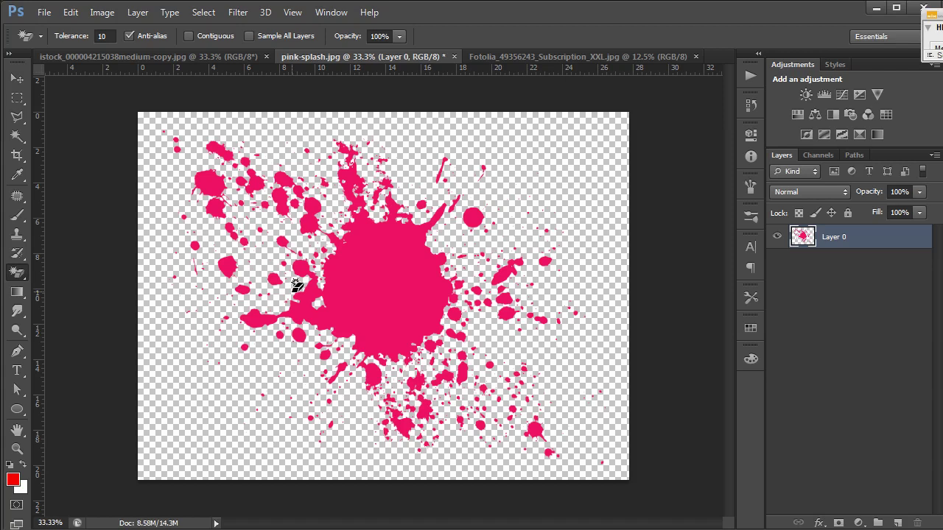
On the Fotolia beach photo, erase the light-blue sky and zoom in to inspect the edges.
left_click(482, 58)
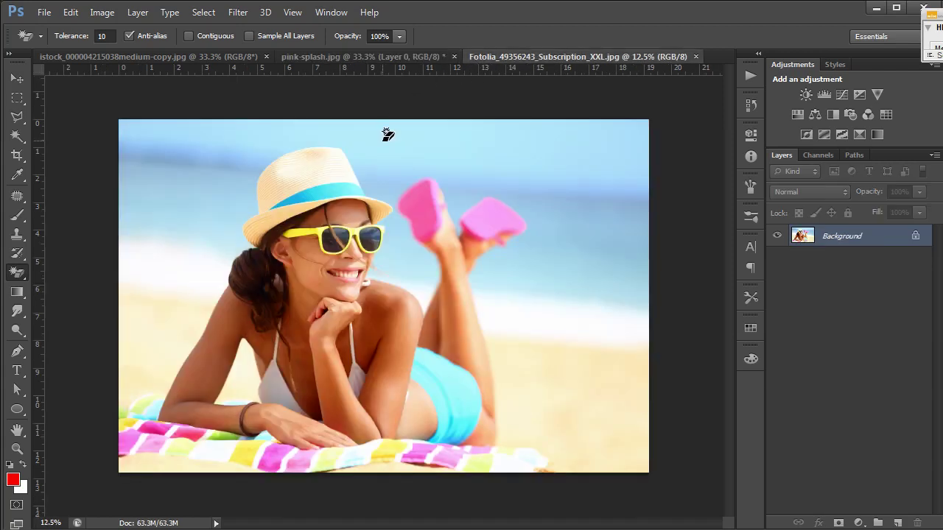
left_click(512, 144)
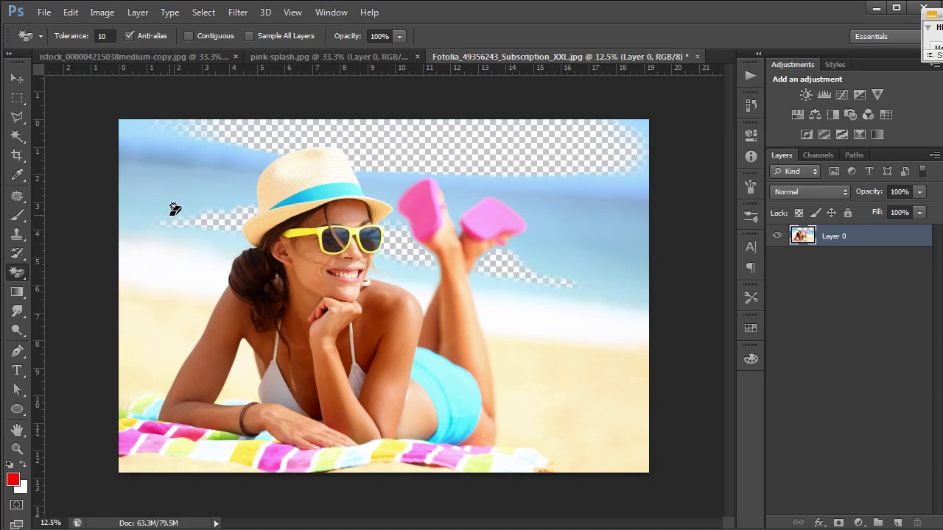
key("z")
left_click_drag(557, 191, 540, 317)
left_click(559, 189)
left_click(559, 190)
key("ctrl+minus")
key("ctrl+minus")
key("ctrl+minus")
key("ctrl+minus")
key("ctrl+minus")
key("ctrl+minus")
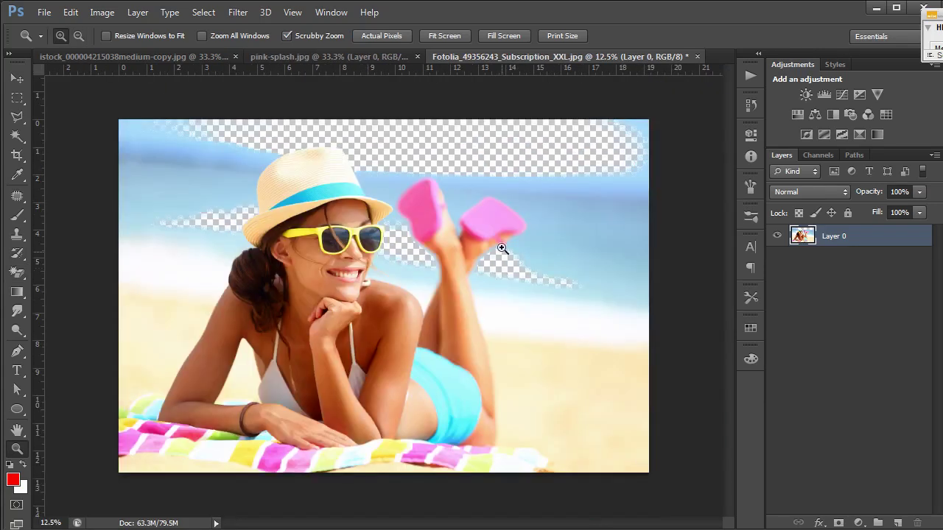
Switch back to the pink-splash.jpg document.
left_click(384, 59)
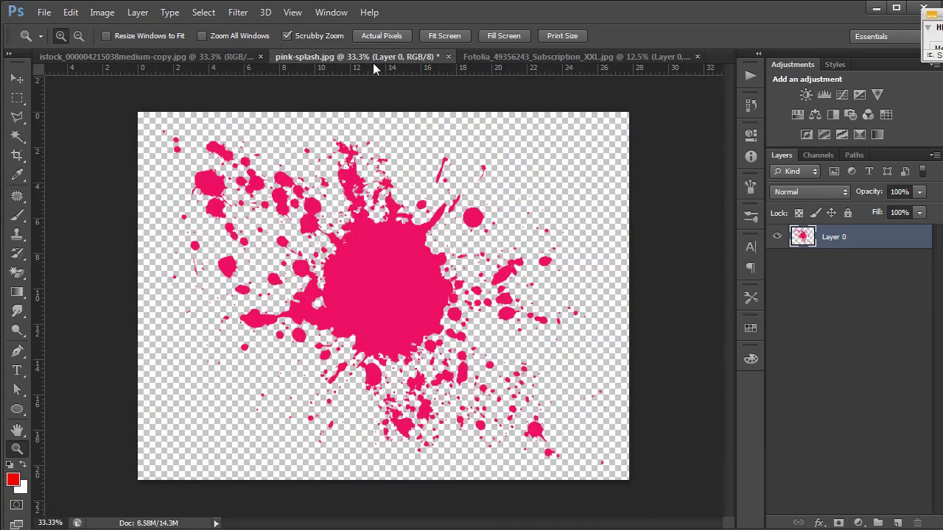